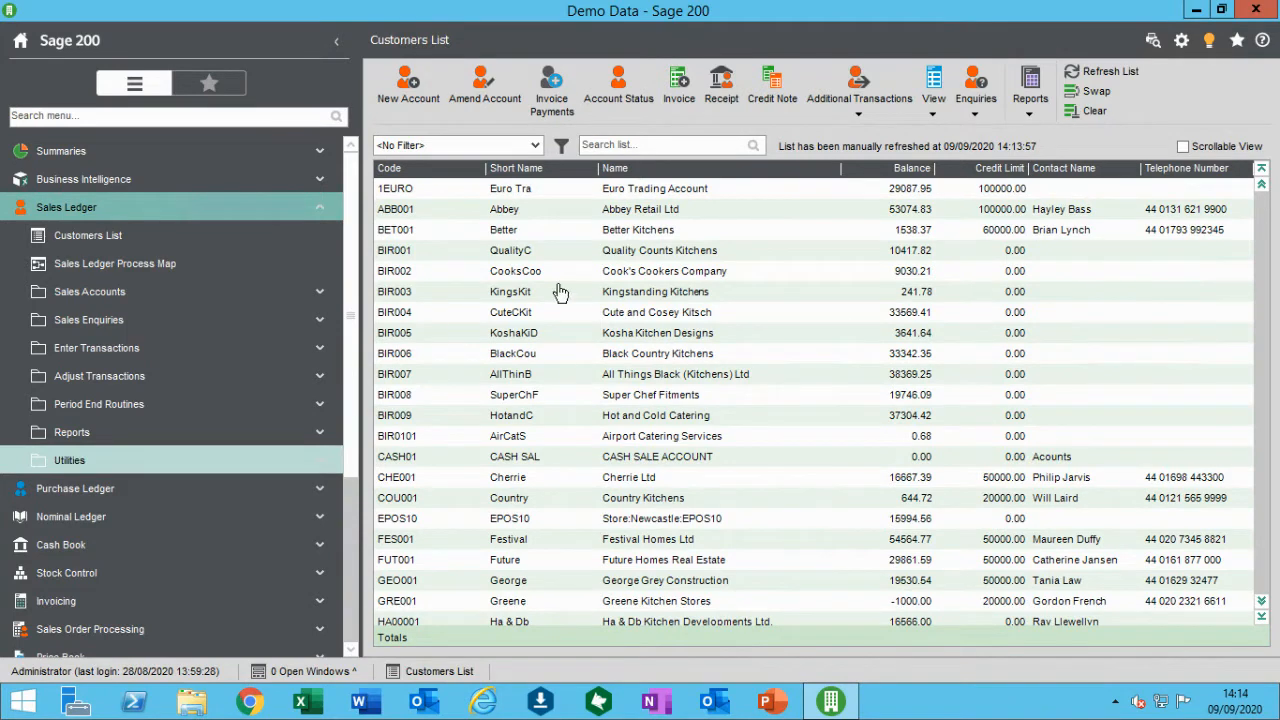
- Create a new public filter for the customers list named Customer Balances Over Credit Limit
click(561, 148)
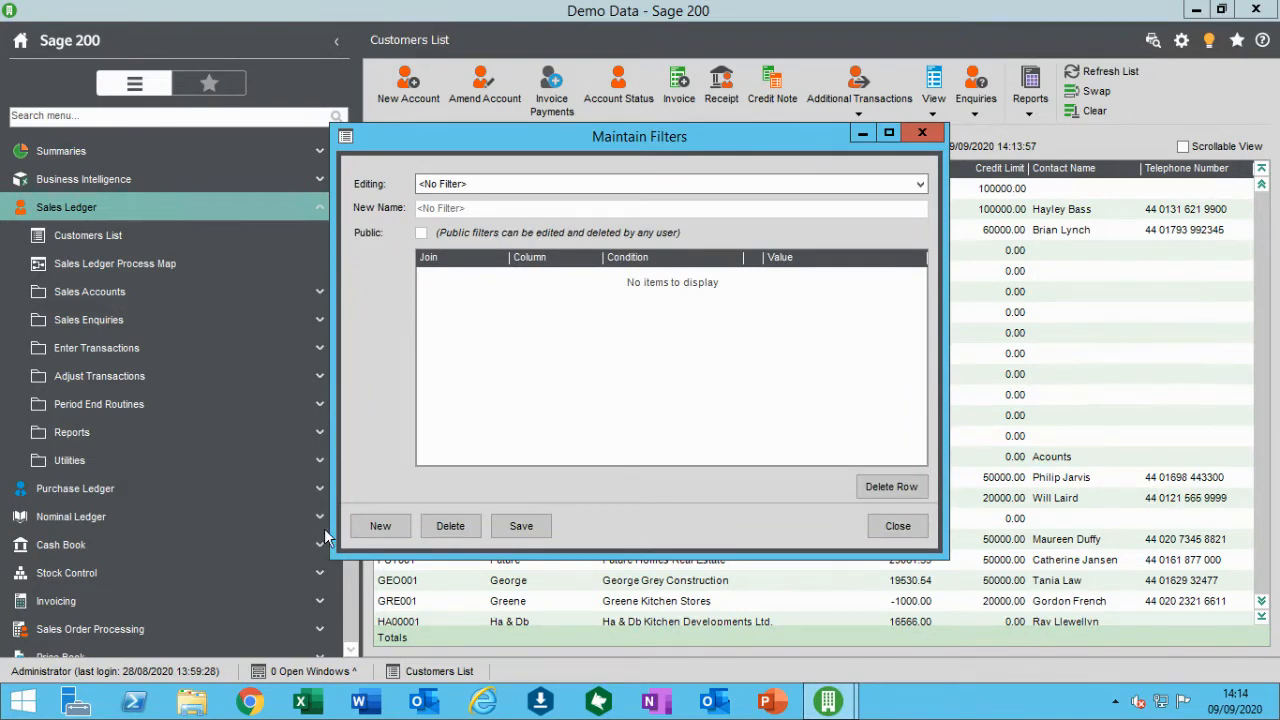
click(380, 527)
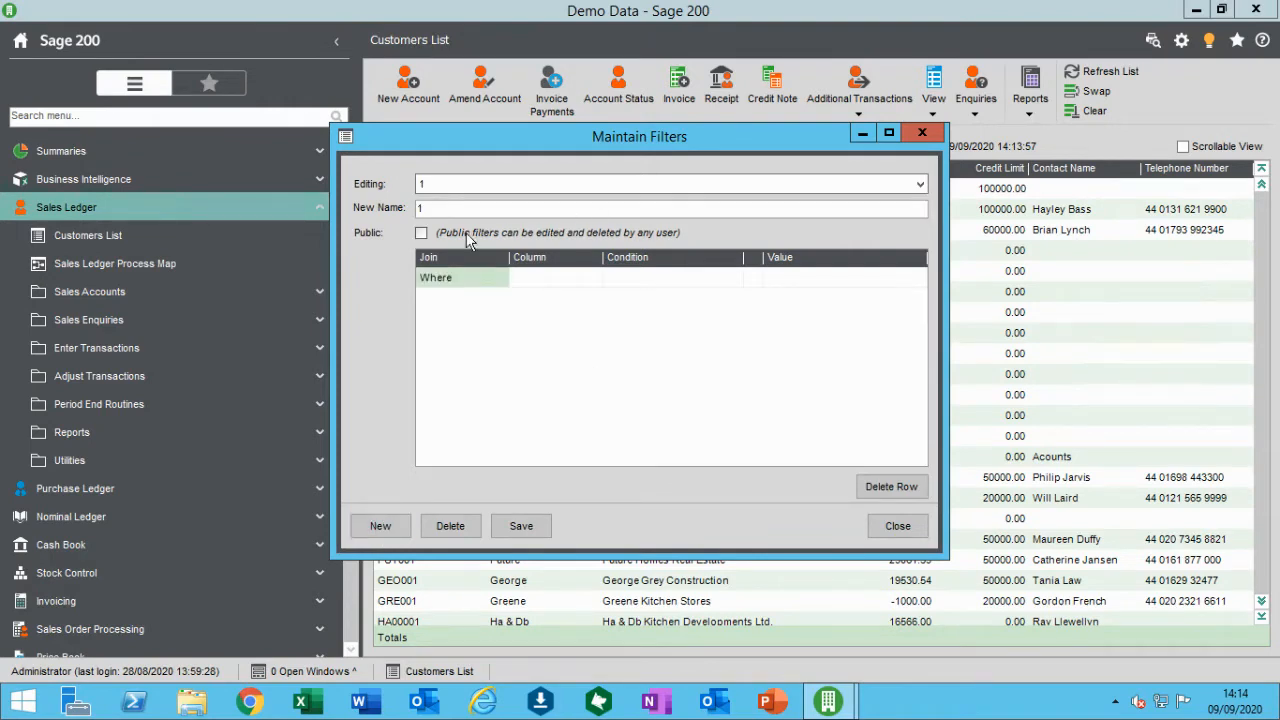
double_click(437, 210)
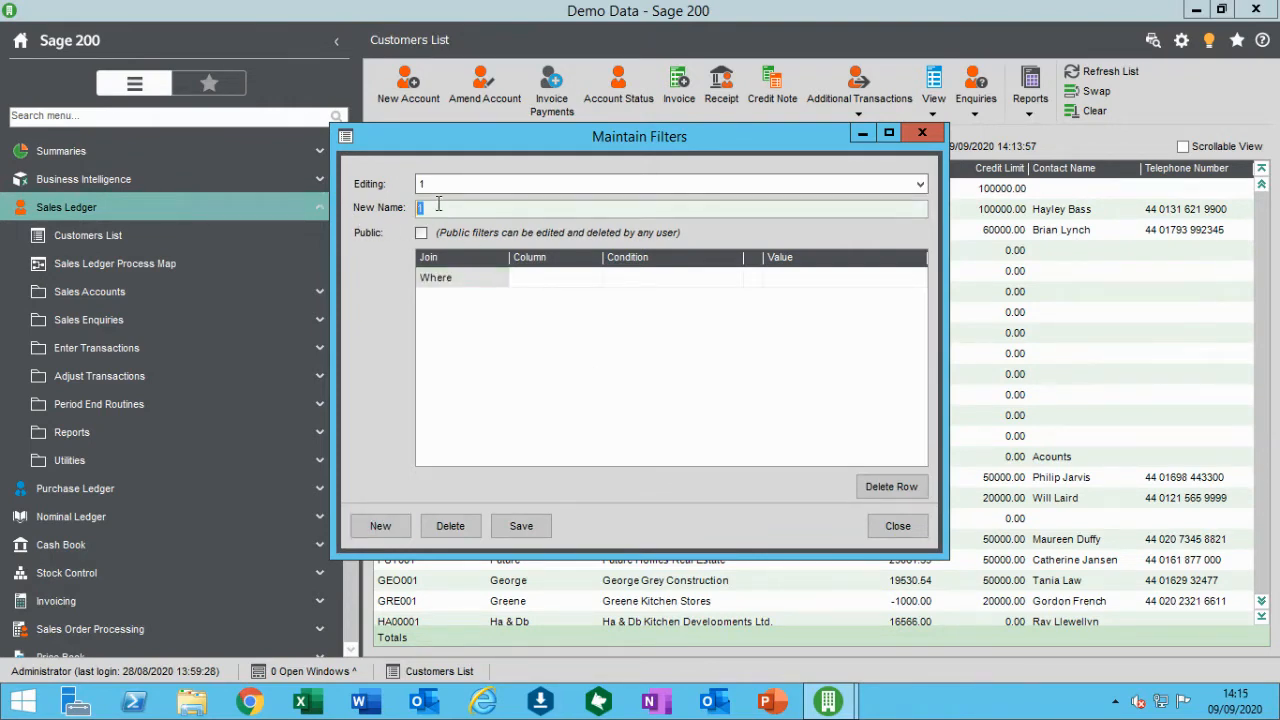
text(Customer Balances Over Credit Limit)
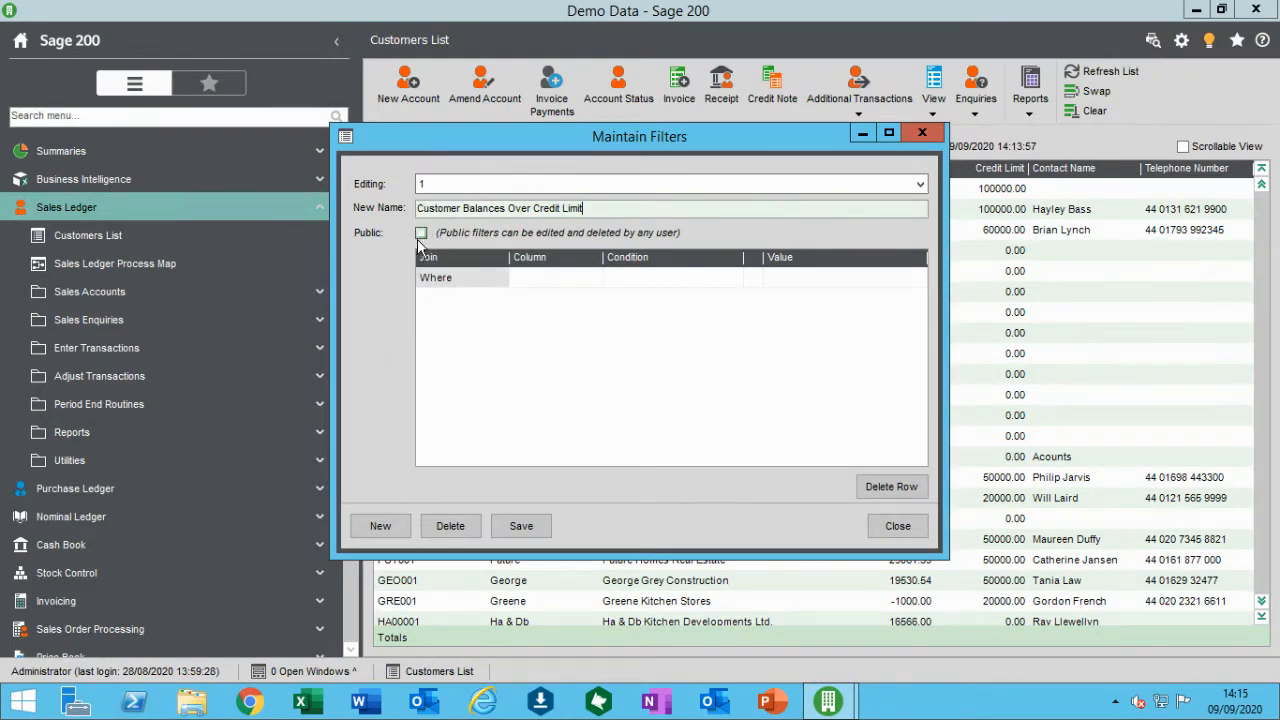
click(421, 233)
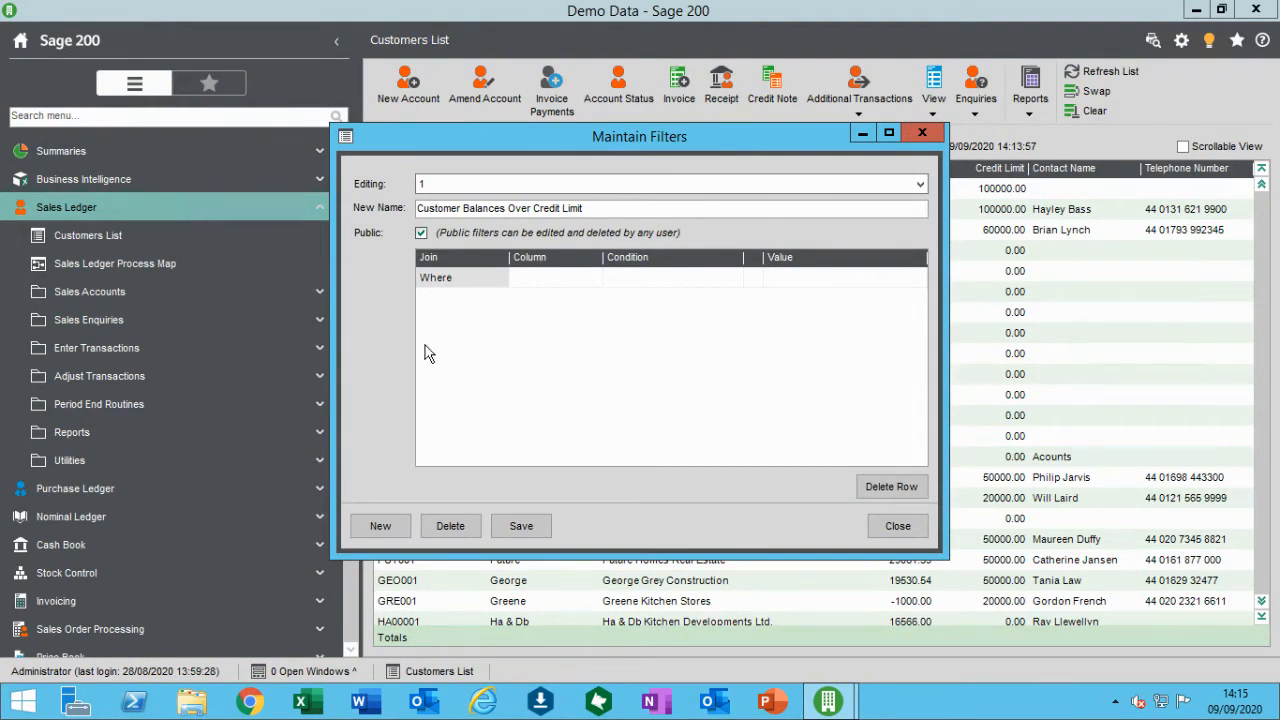
- Define the filter's first condition as Where Balance Is Greater Than Column Credit Limit
click(549, 280)
click(593, 279)
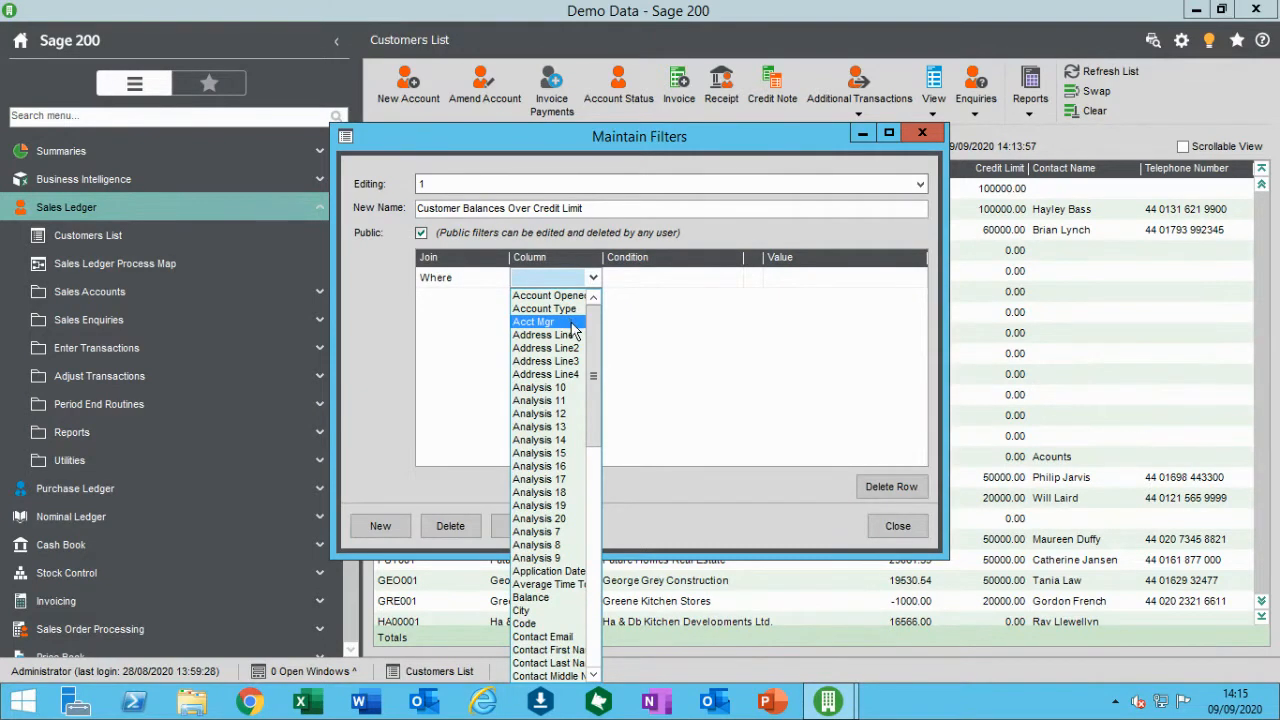
click(531, 598)
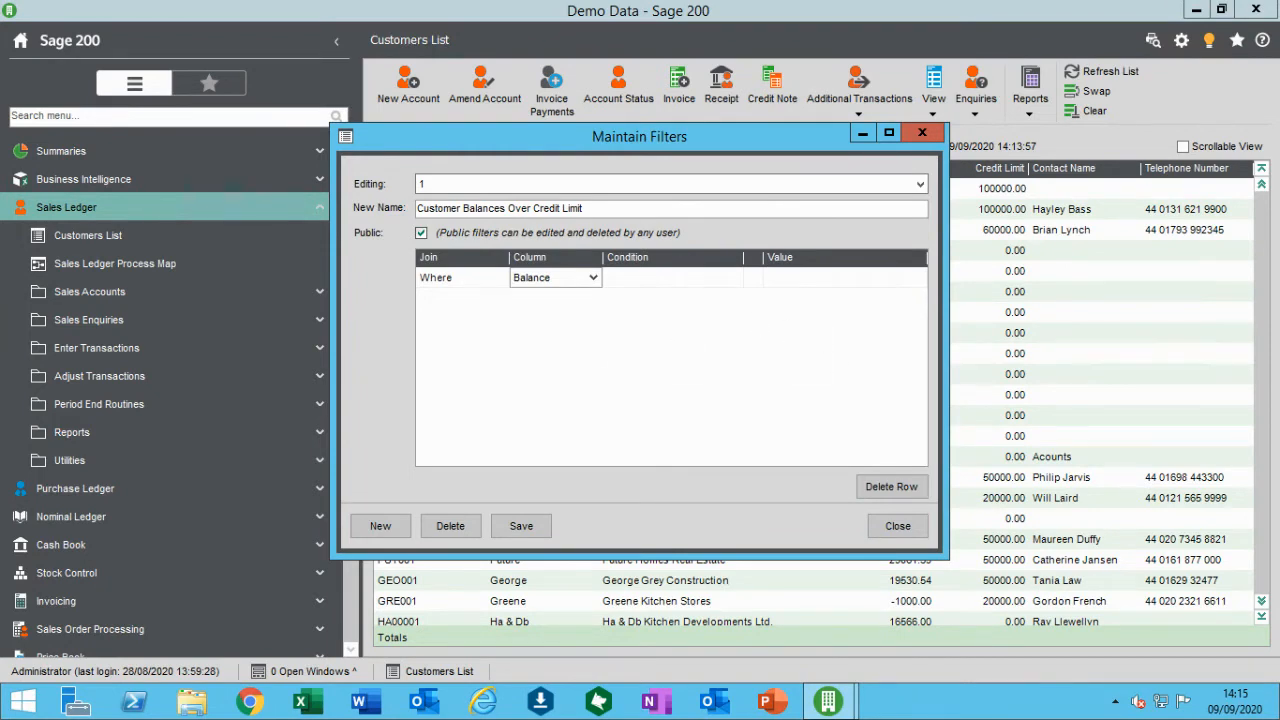
click(700, 278)
click(734, 280)
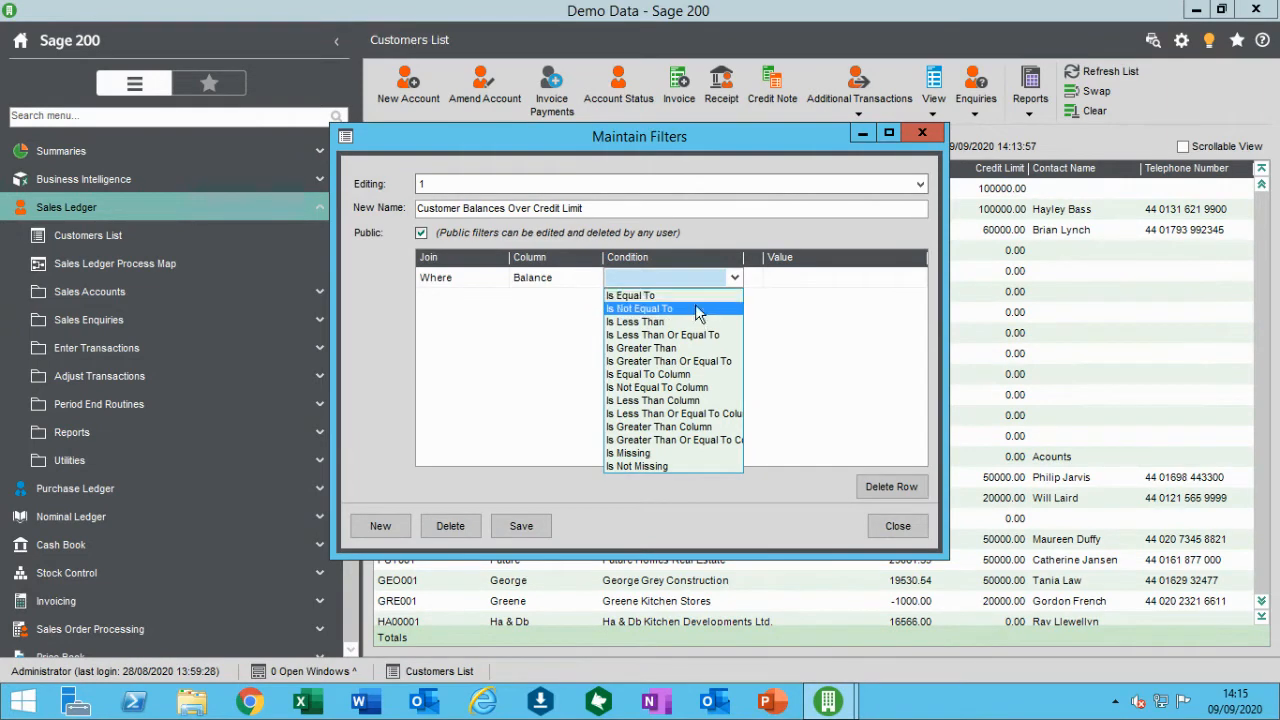
click(652, 427)
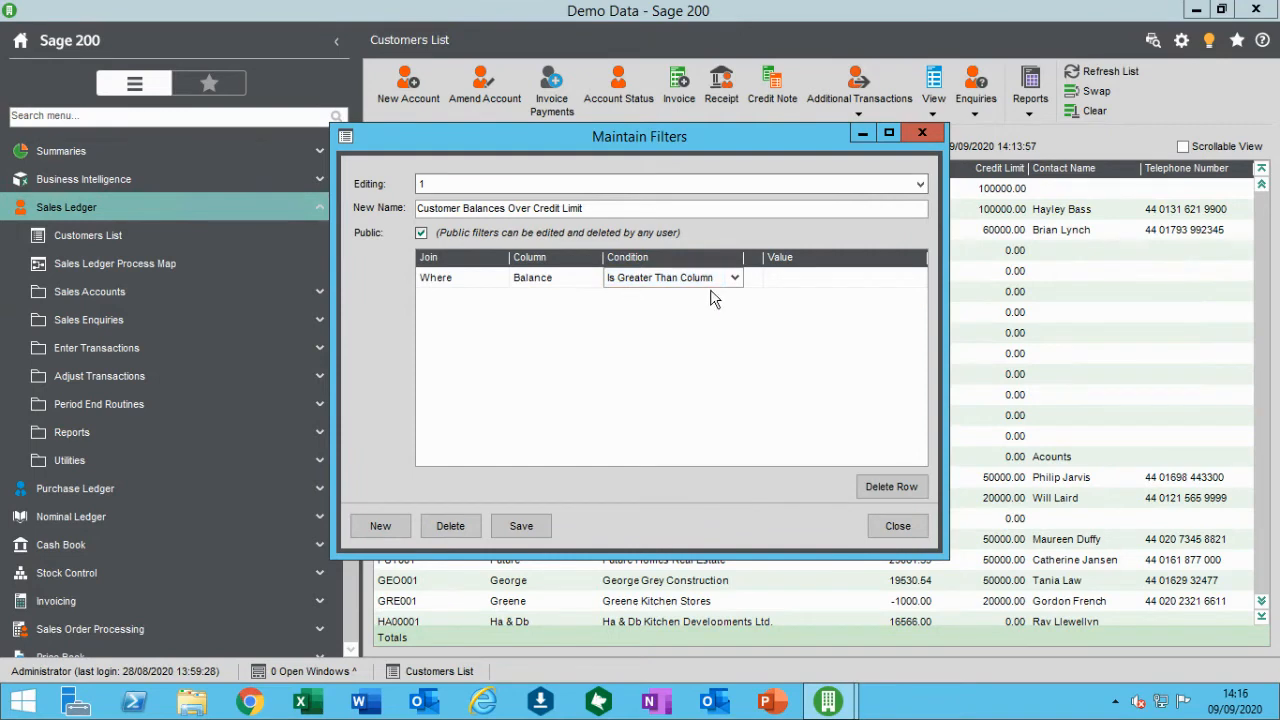
click(921, 281)
click(919, 279)
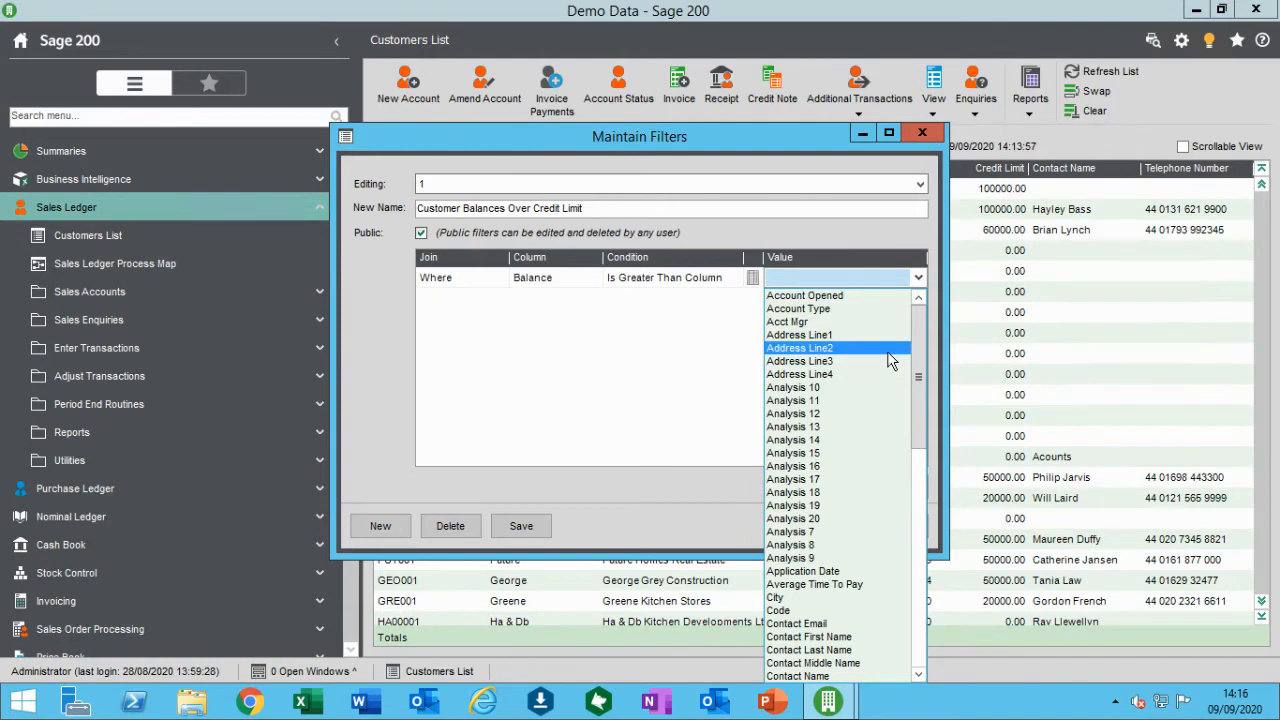
scroll(810, 655, down, 2)
click(800, 663)
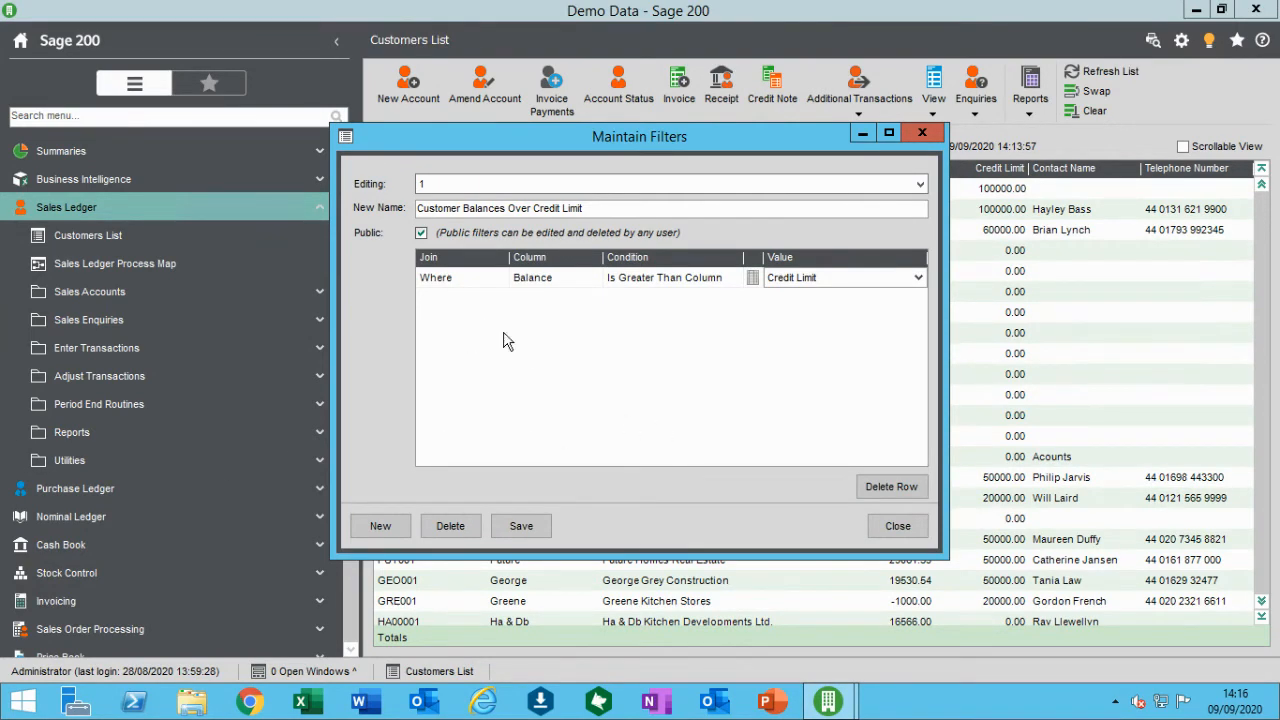
- Add a second filter condition reading And On Hold Is Equal To False
click(490, 300)
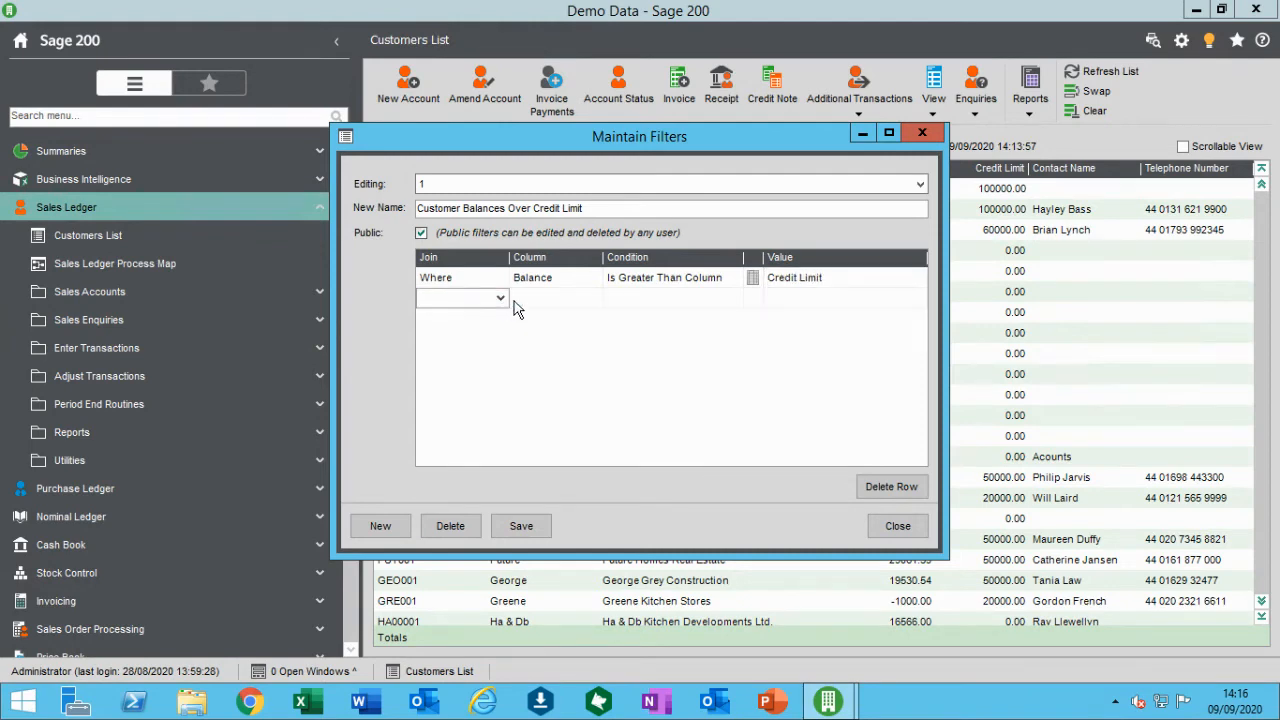
click(500, 298)
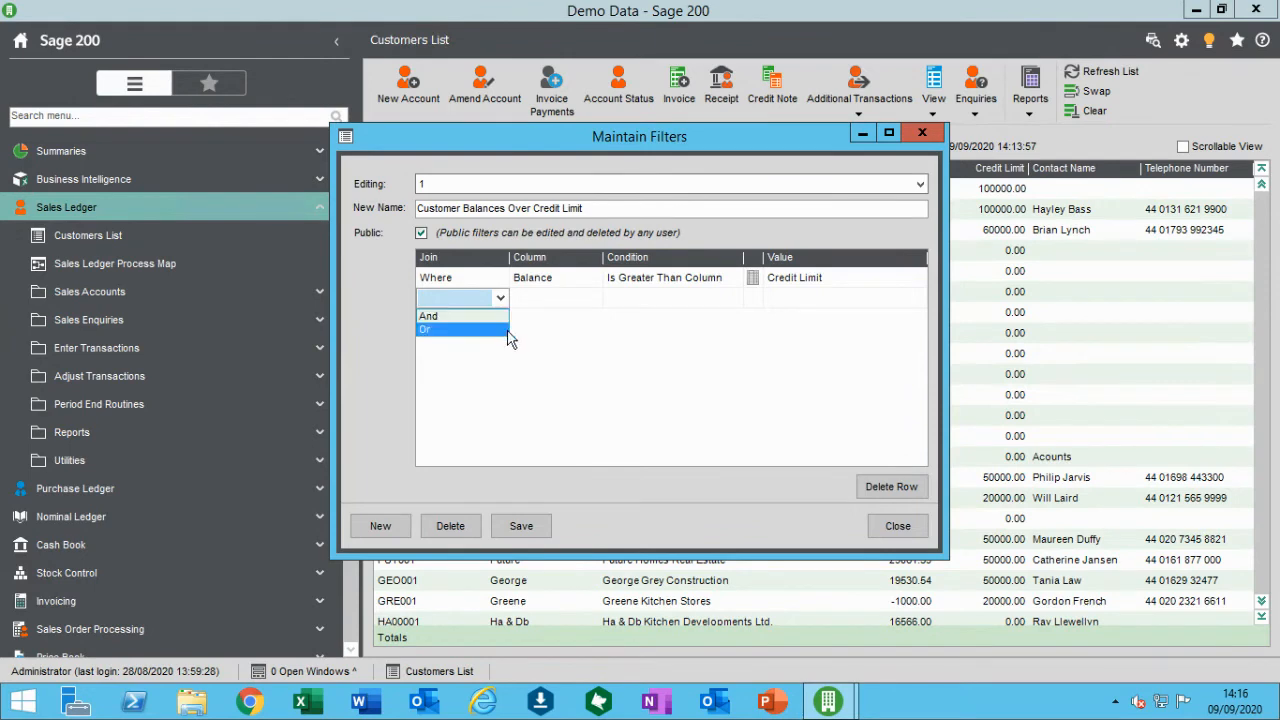
click(437, 318)
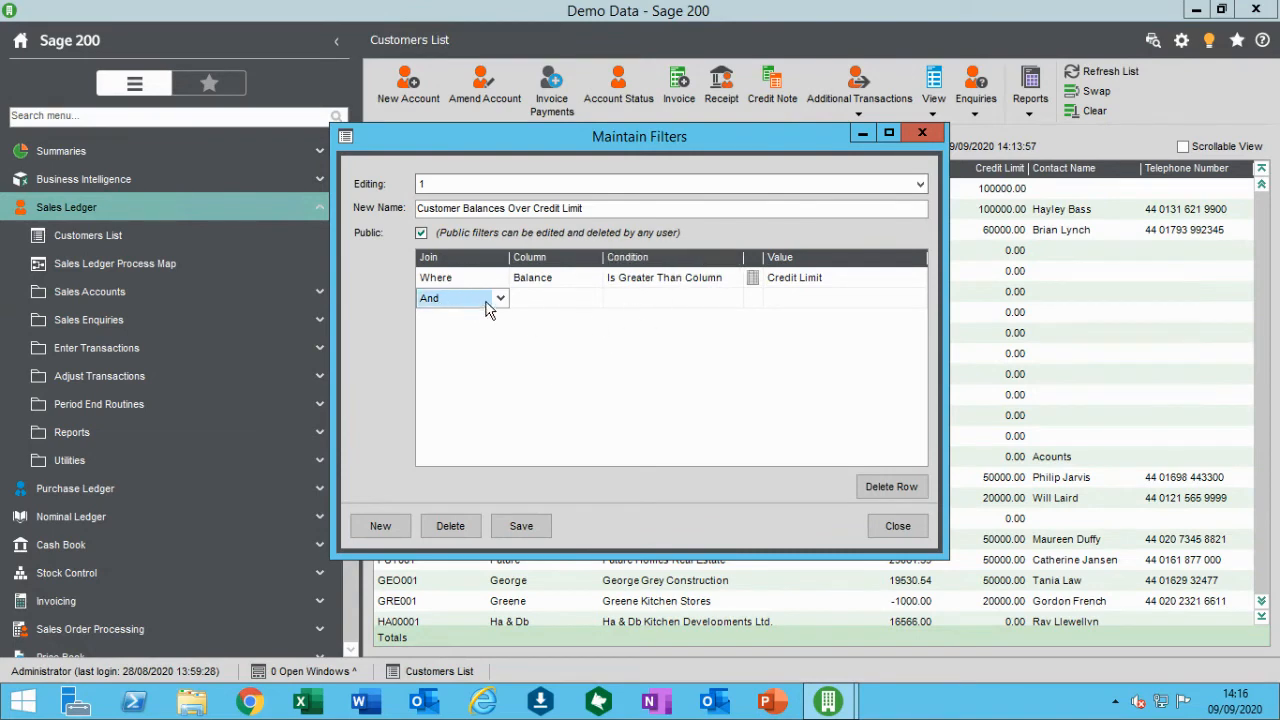
click(594, 300)
click(594, 298)
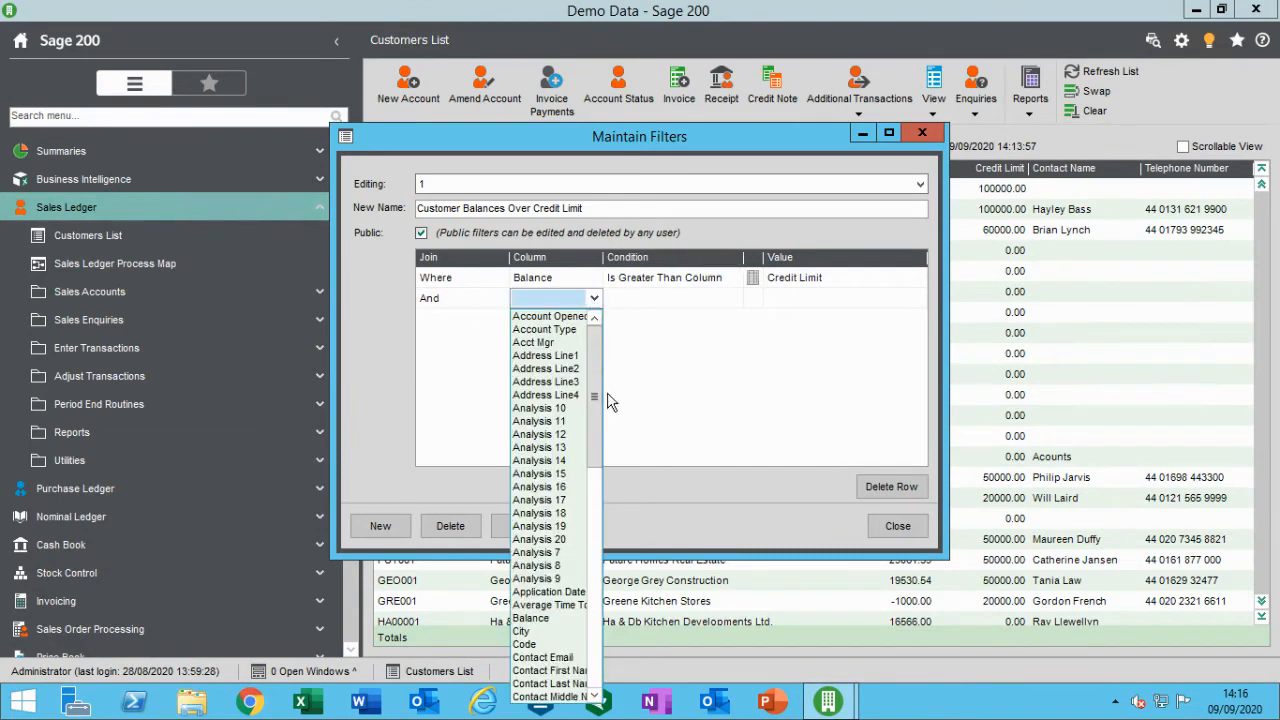
scroll(594, 460, down, 1)
scroll(594, 460, down, 15)
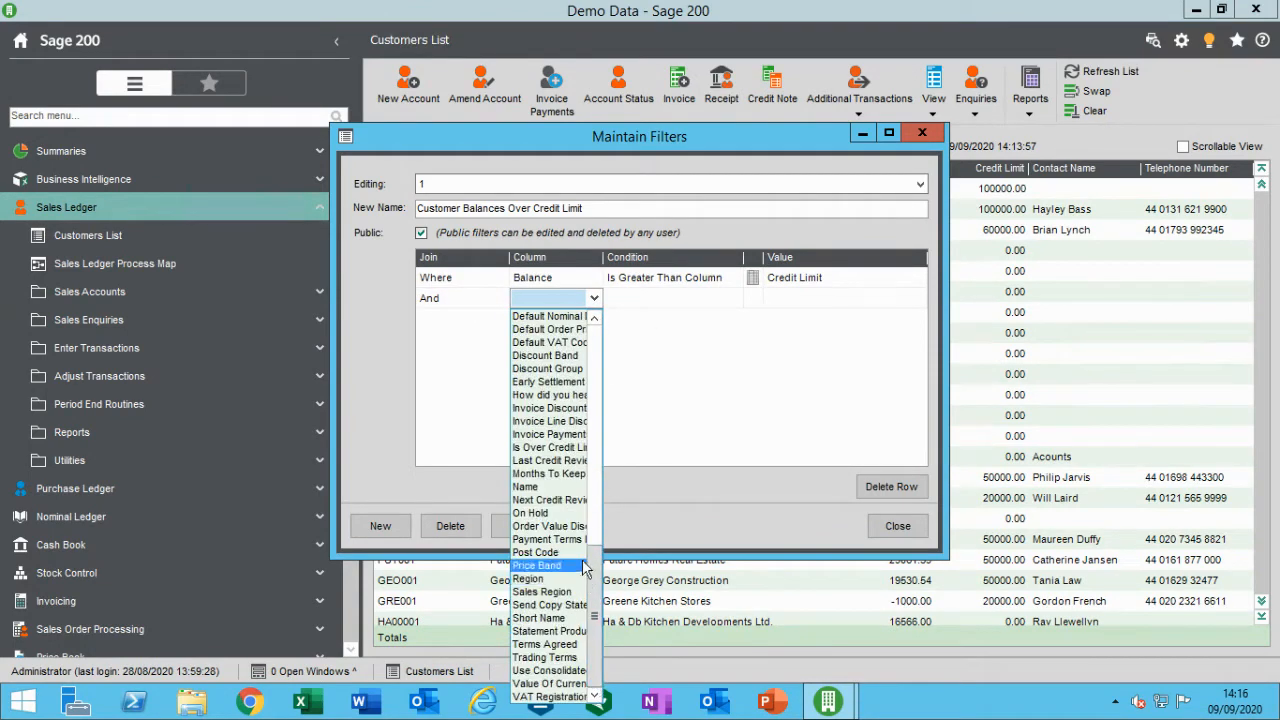
click(546, 512)
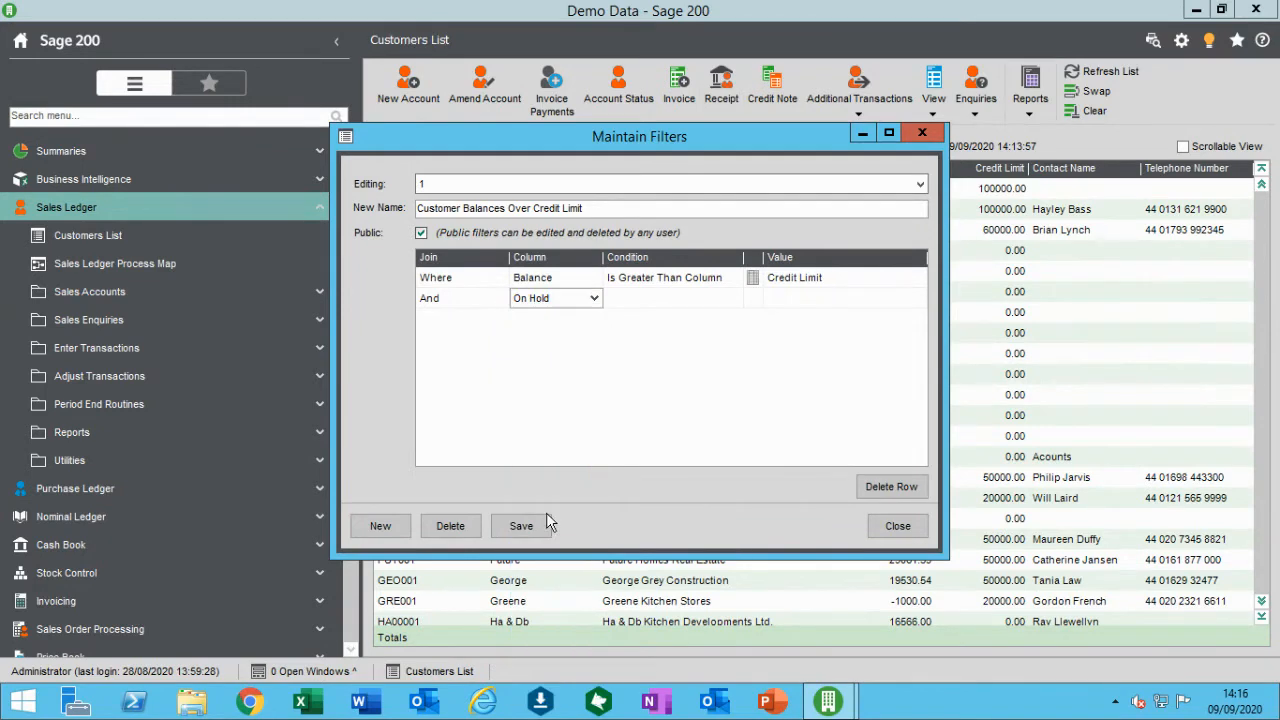
click(735, 302)
click(735, 302)
click(634, 316)
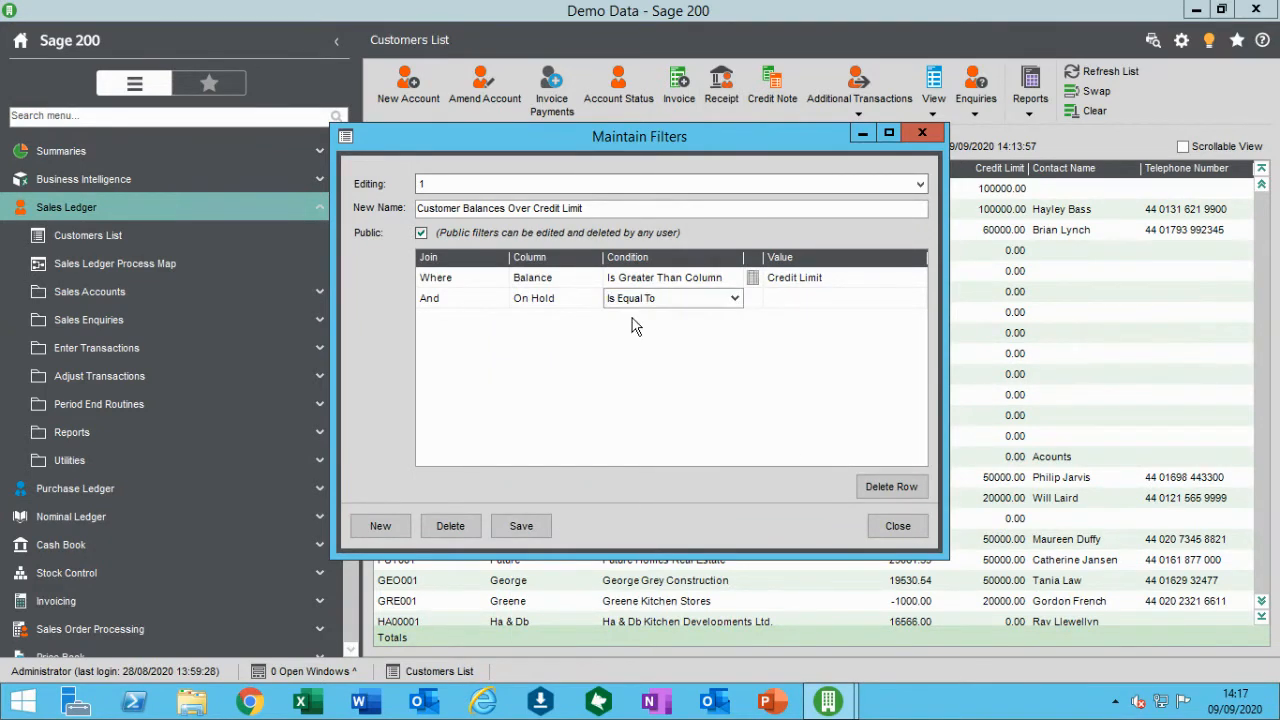
click(914, 298)
click(918, 299)
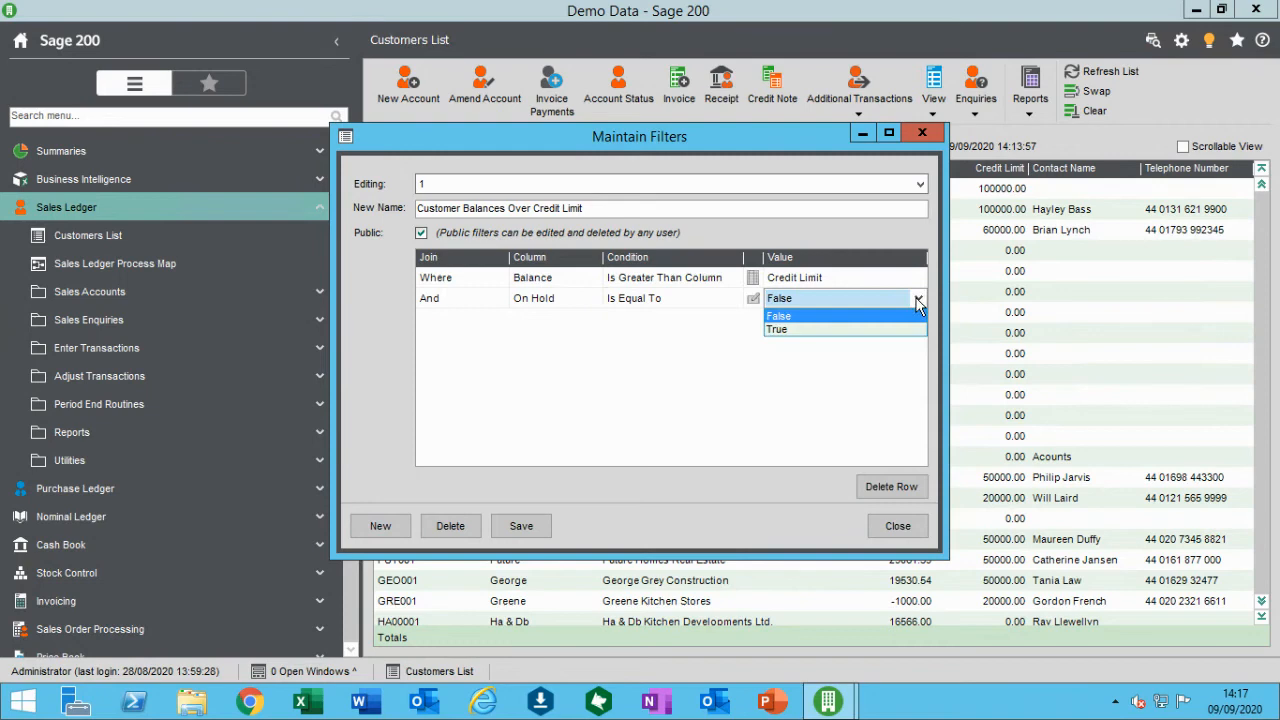
click(800, 316)
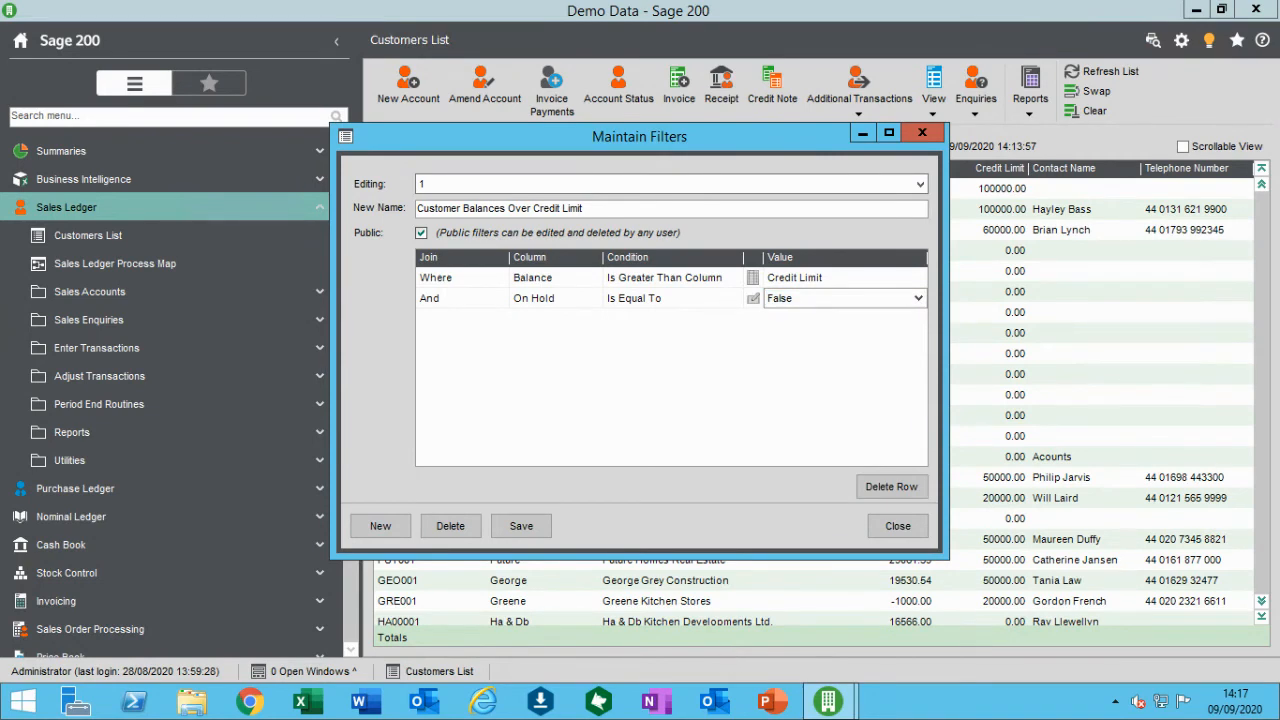
- Save the filter and apply Customer Balances Over Credit Limit to the customers list
click(538, 529)
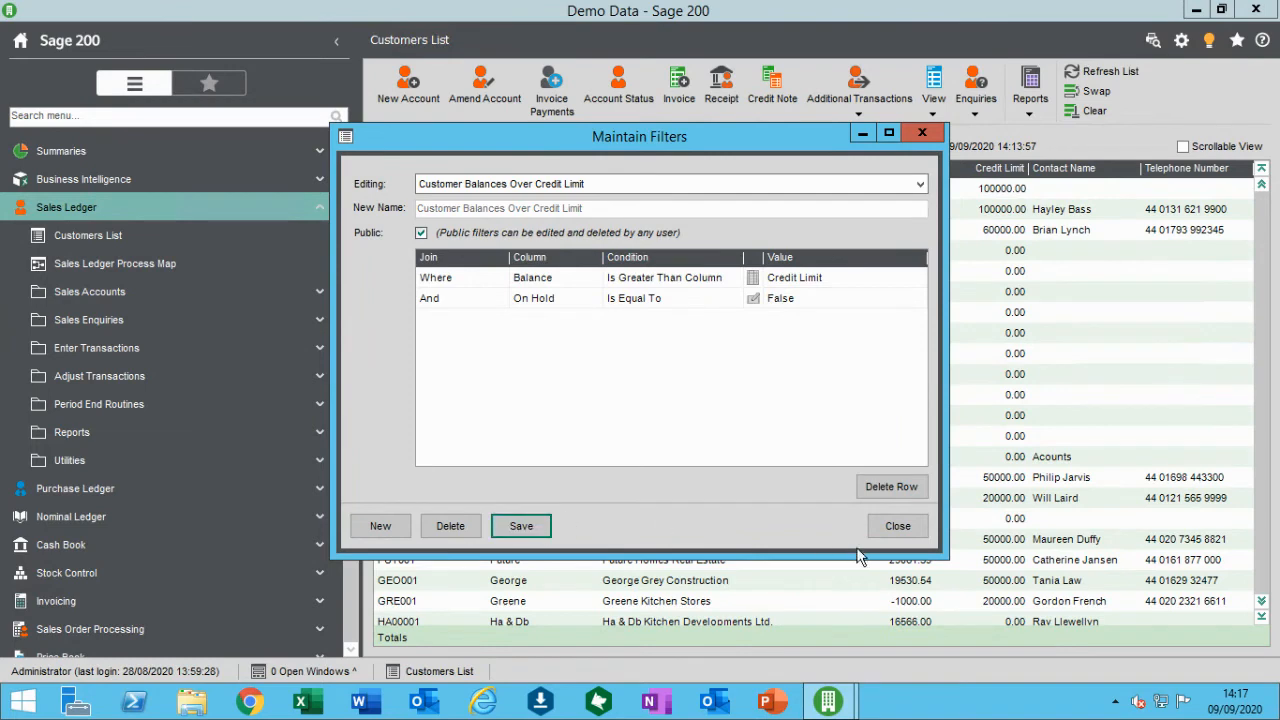
click(896, 536)
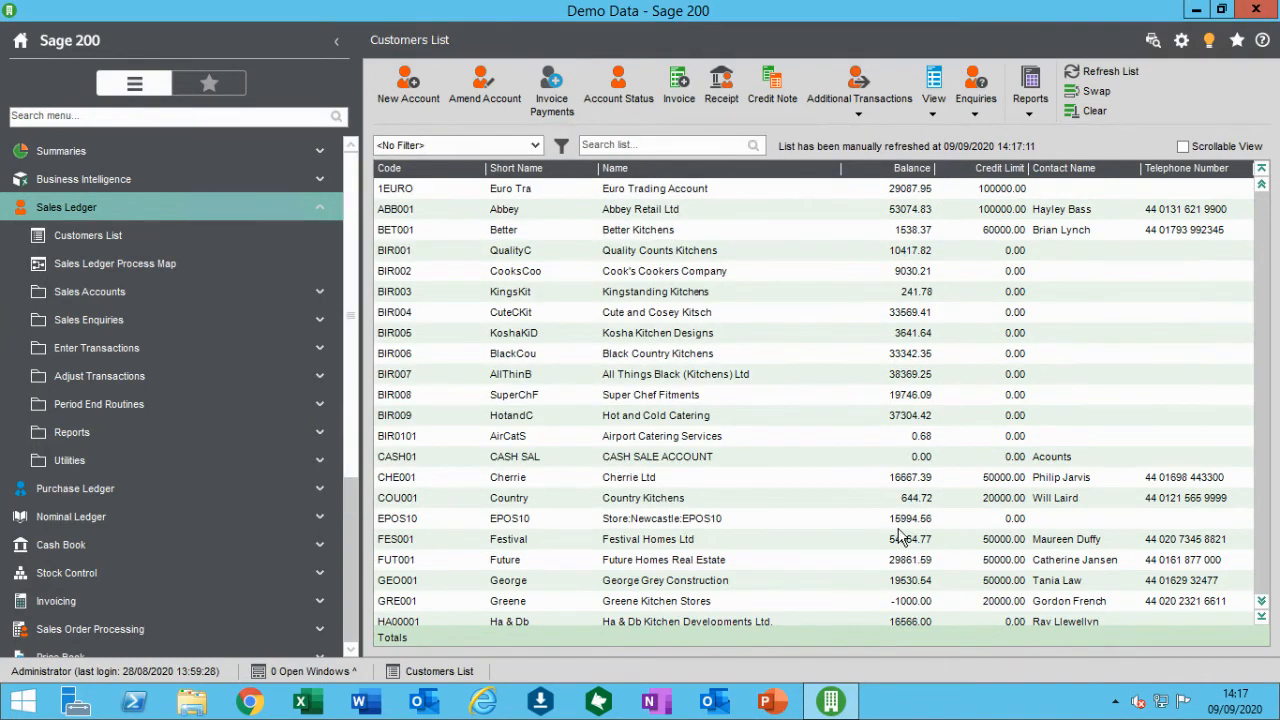
click(538, 146)
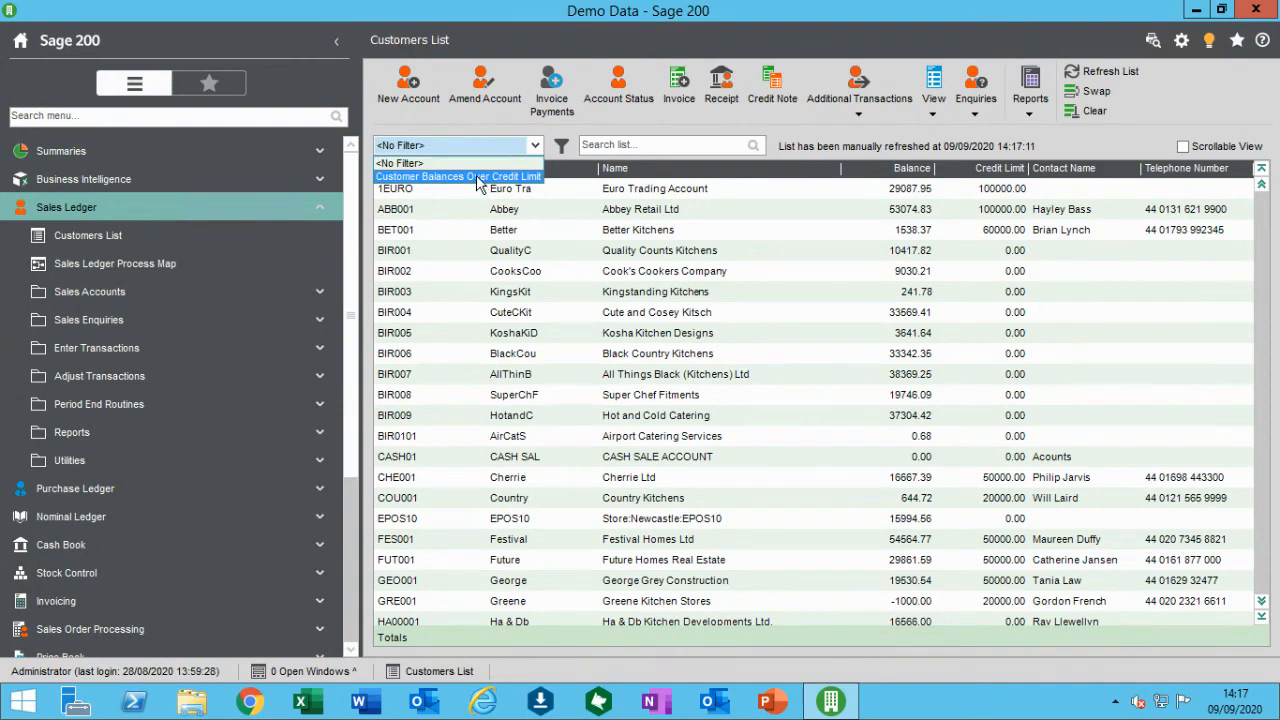
click(477, 177)
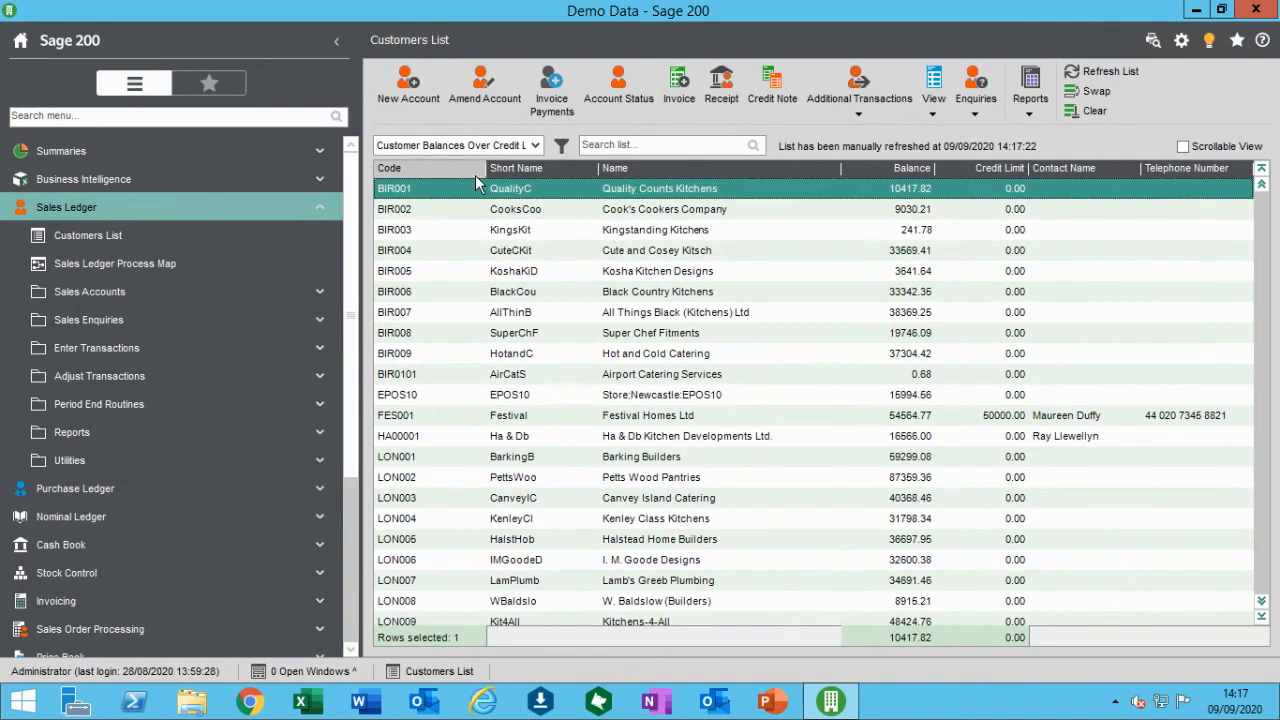